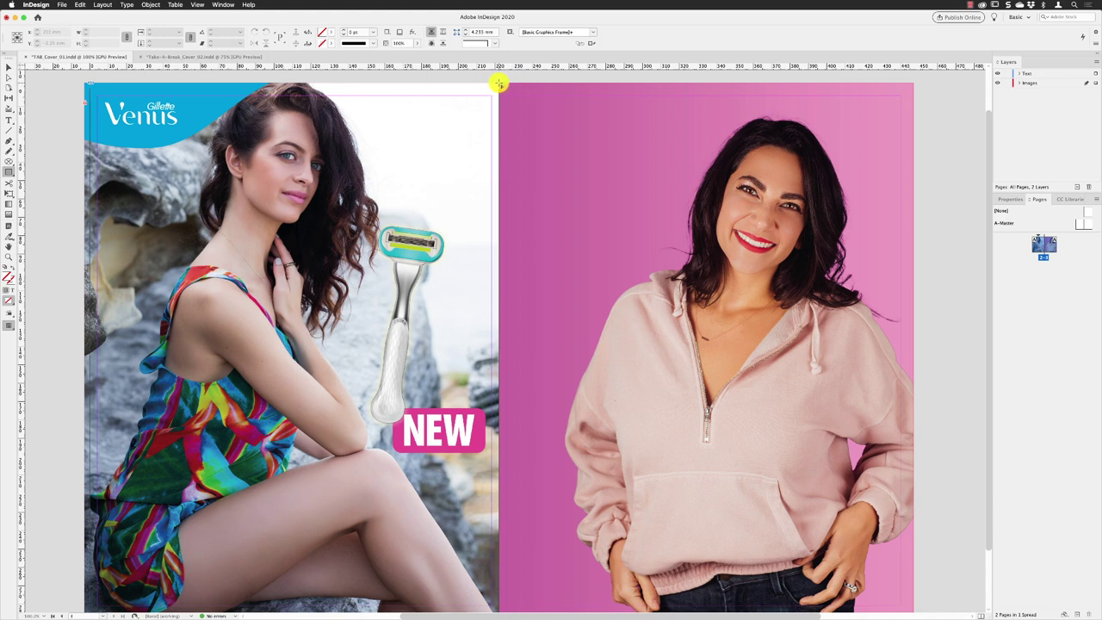
Draw a rectangular frame from the upper-left bleed corner of the right-hand page and size it 146 mm wide by 83 mm high
drag(498, 82, 773, 232)
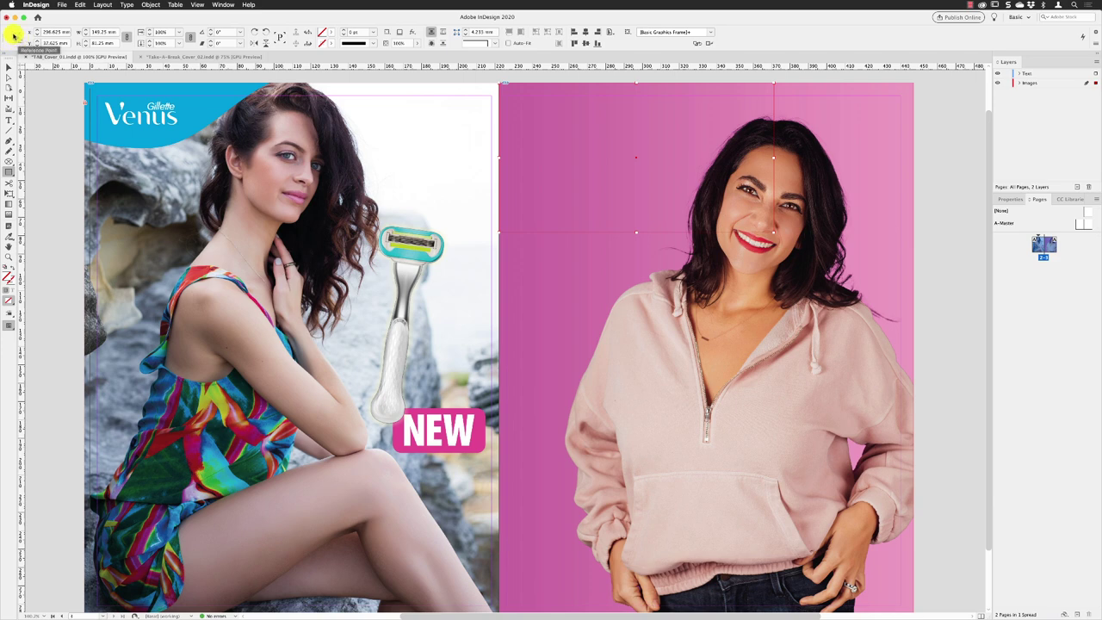
click(14, 33)
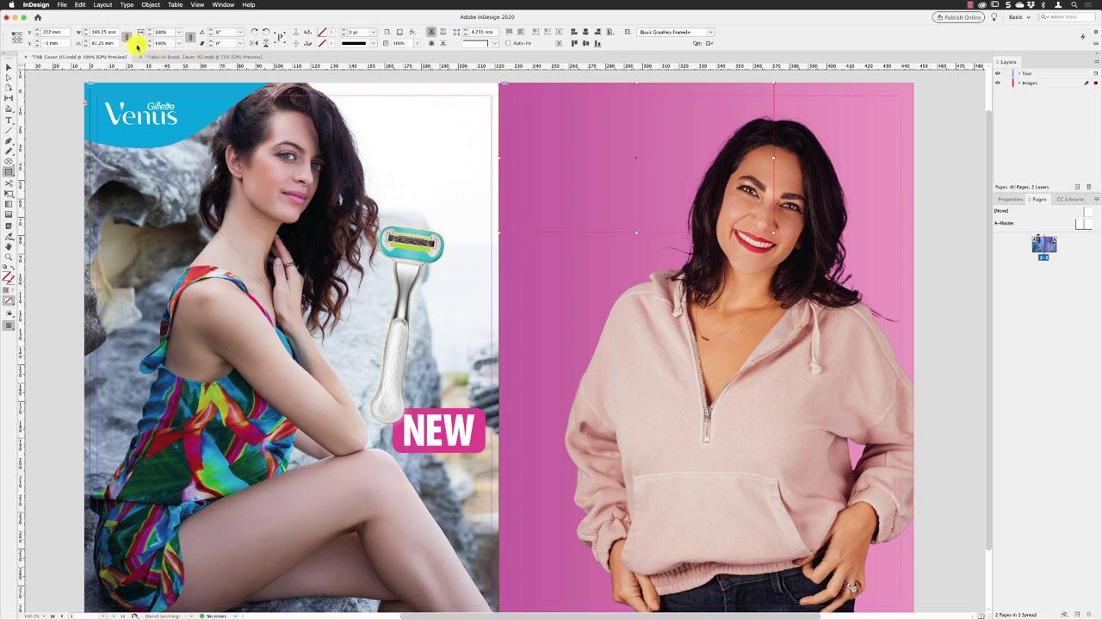
click(128, 38)
click(85, 41)
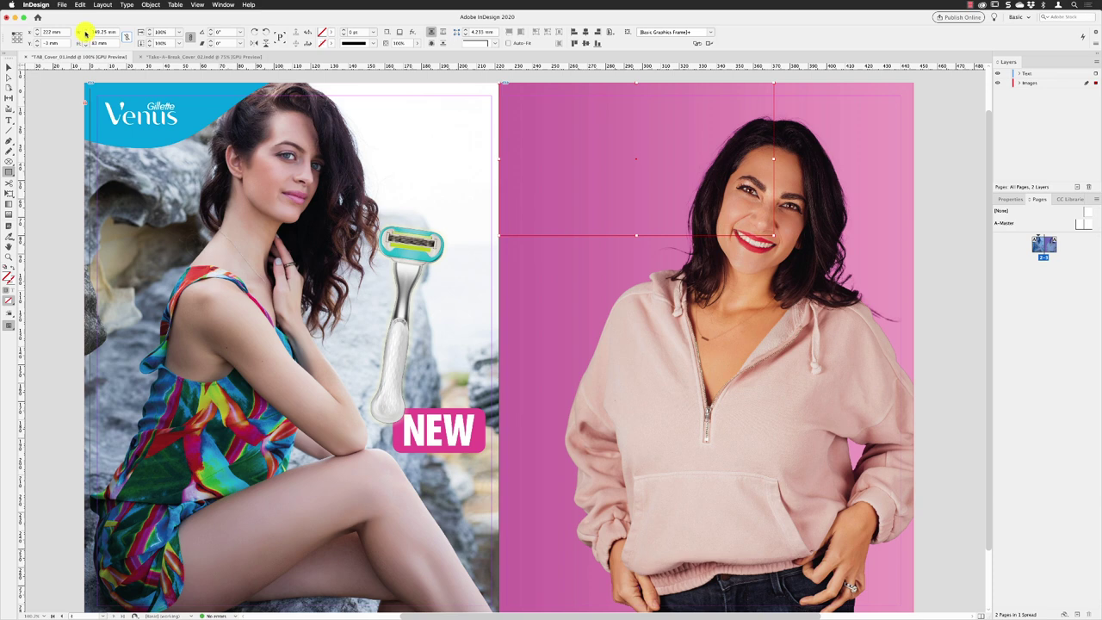
click(86, 35)
click(87, 34)
click(8, 68)
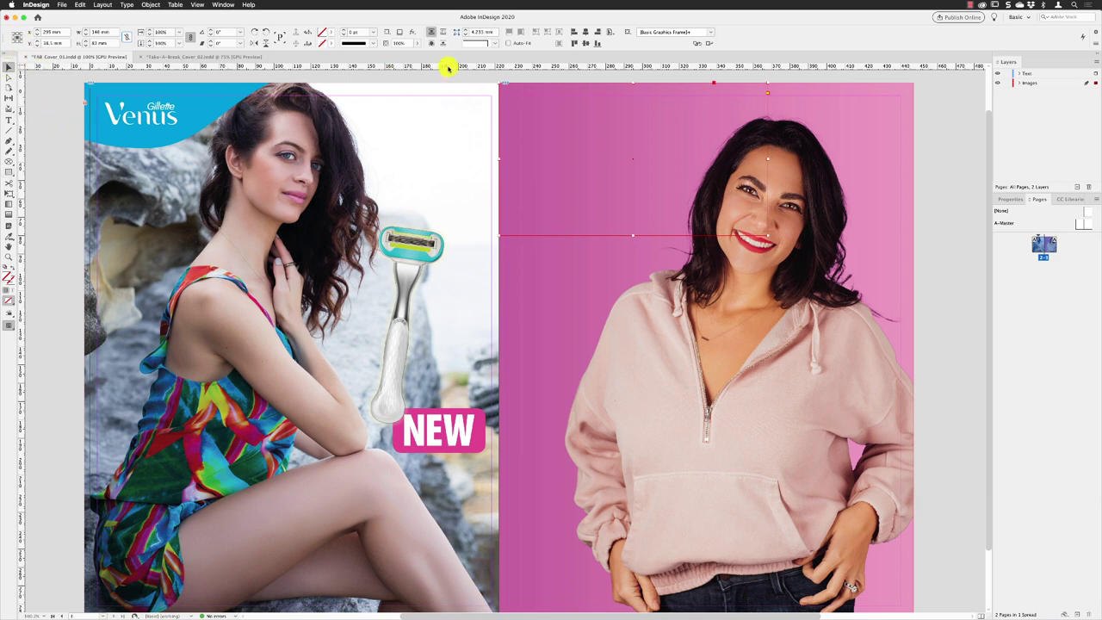
Load the colour swatches from TAB_Article_01.indd into the document
click(222, 5)
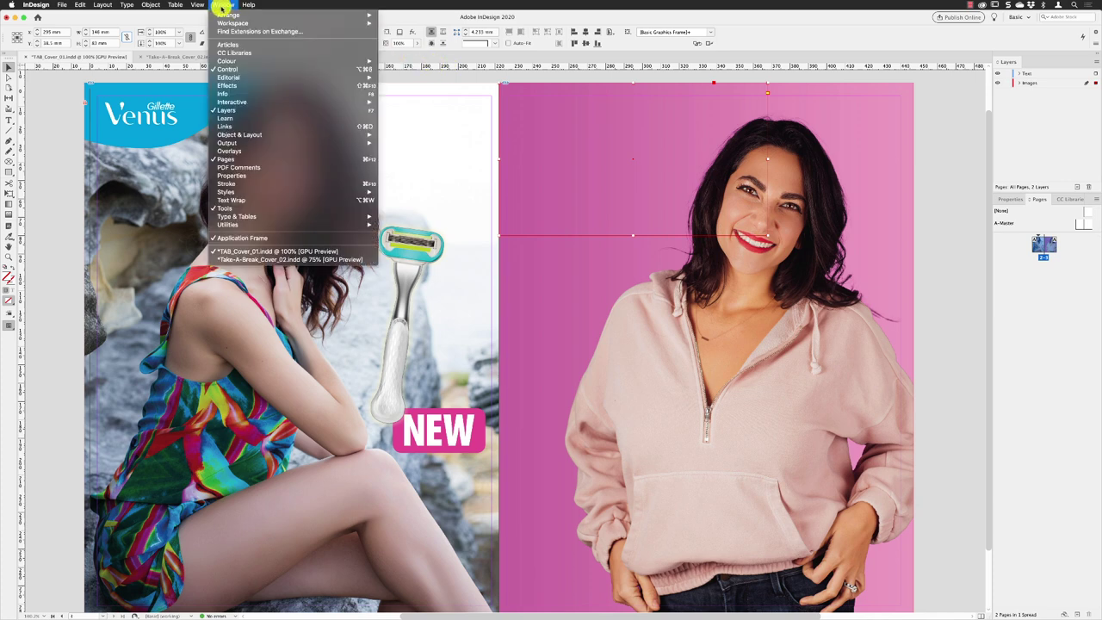
mouse_move(230, 61)
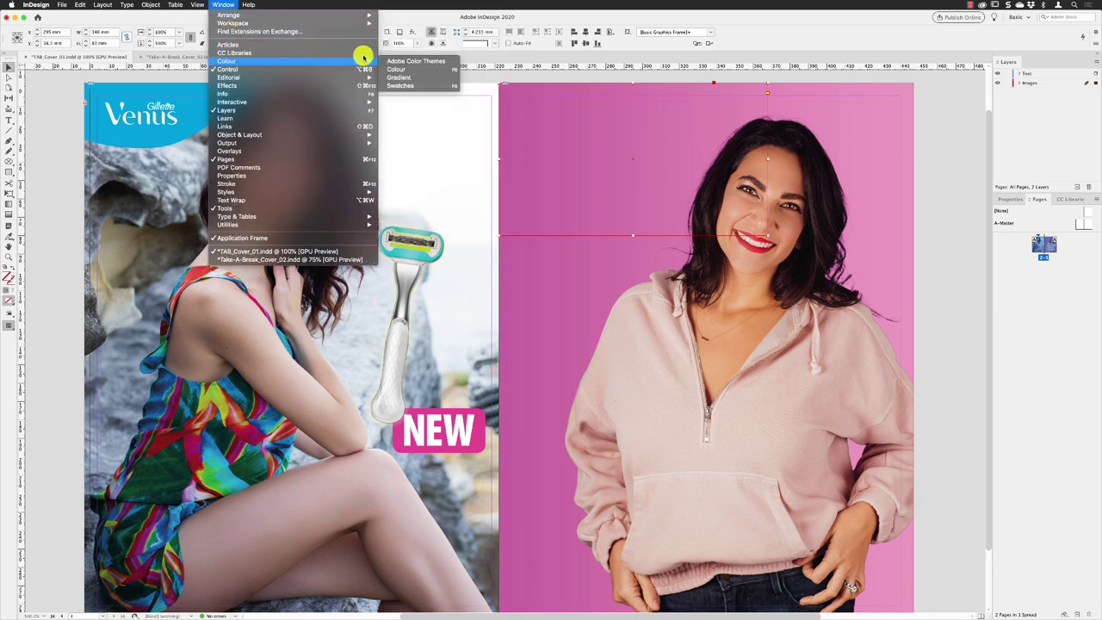
click(395, 87)
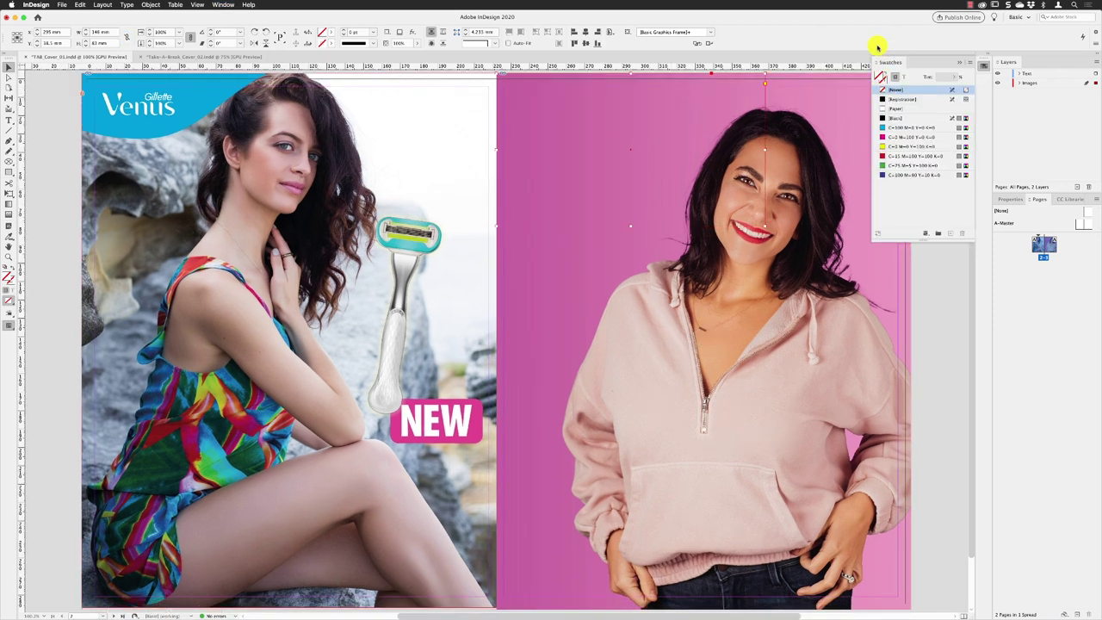
drag(898, 66, 847, 99)
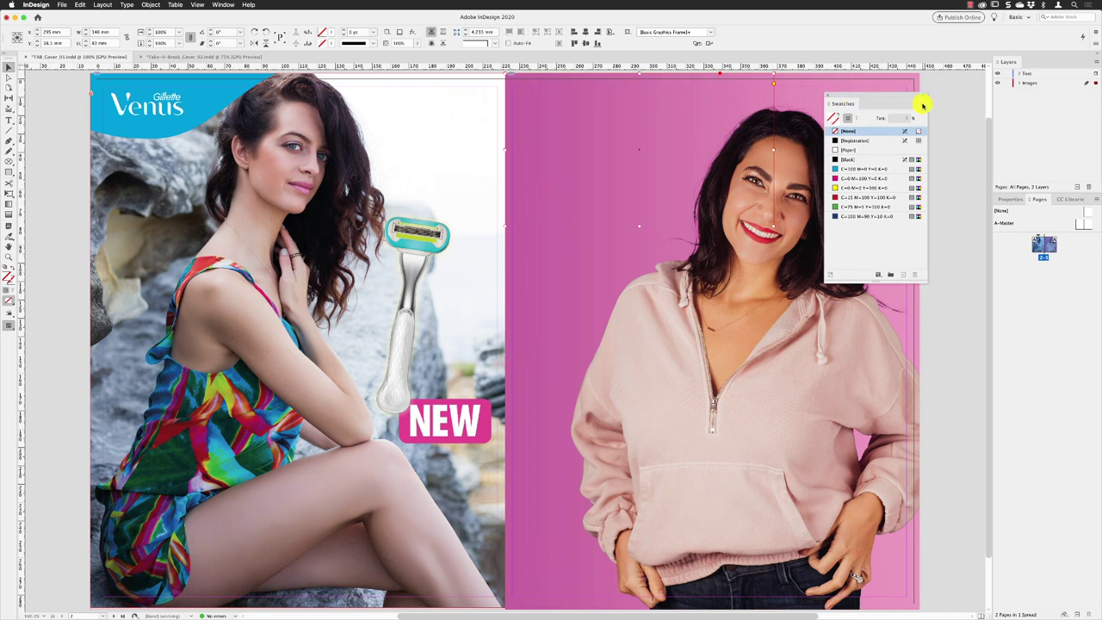
click(922, 105)
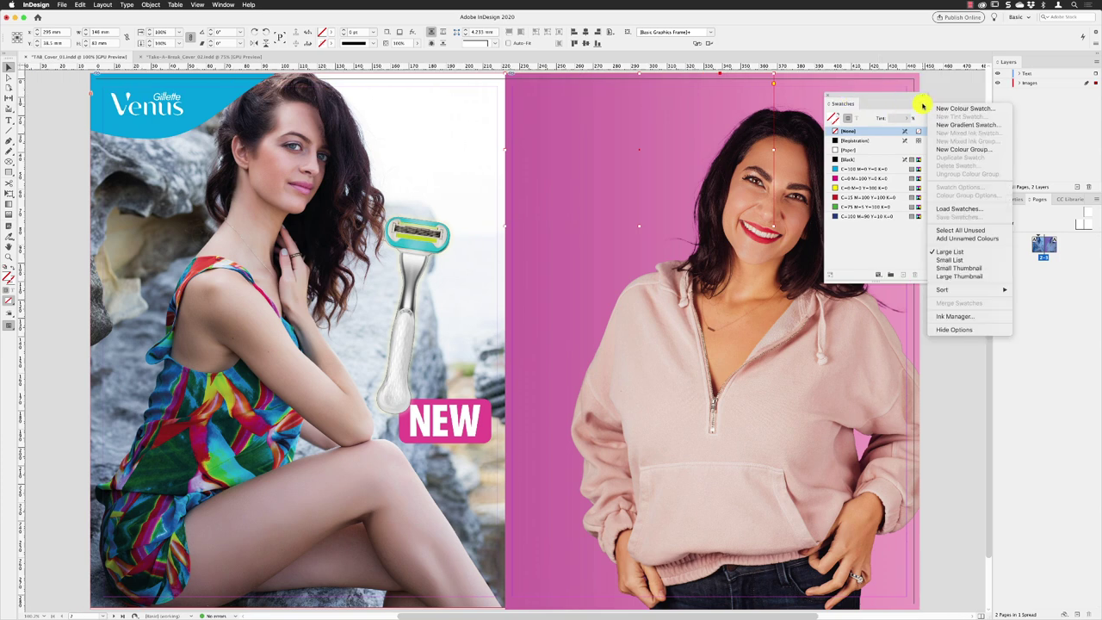
click(944, 210)
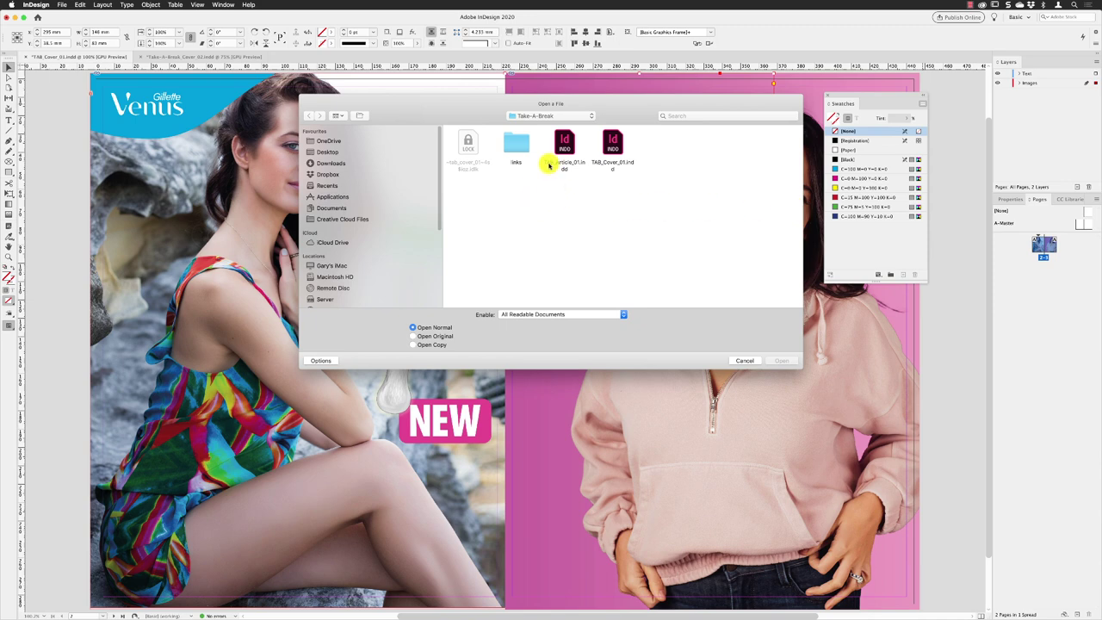
click(565, 136)
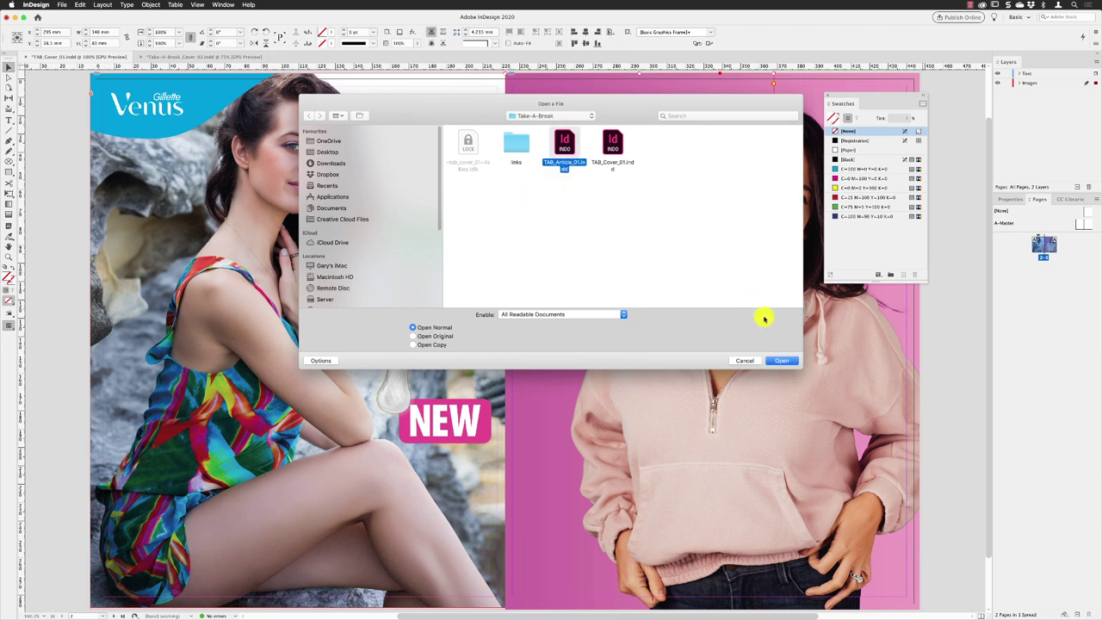
click(779, 360)
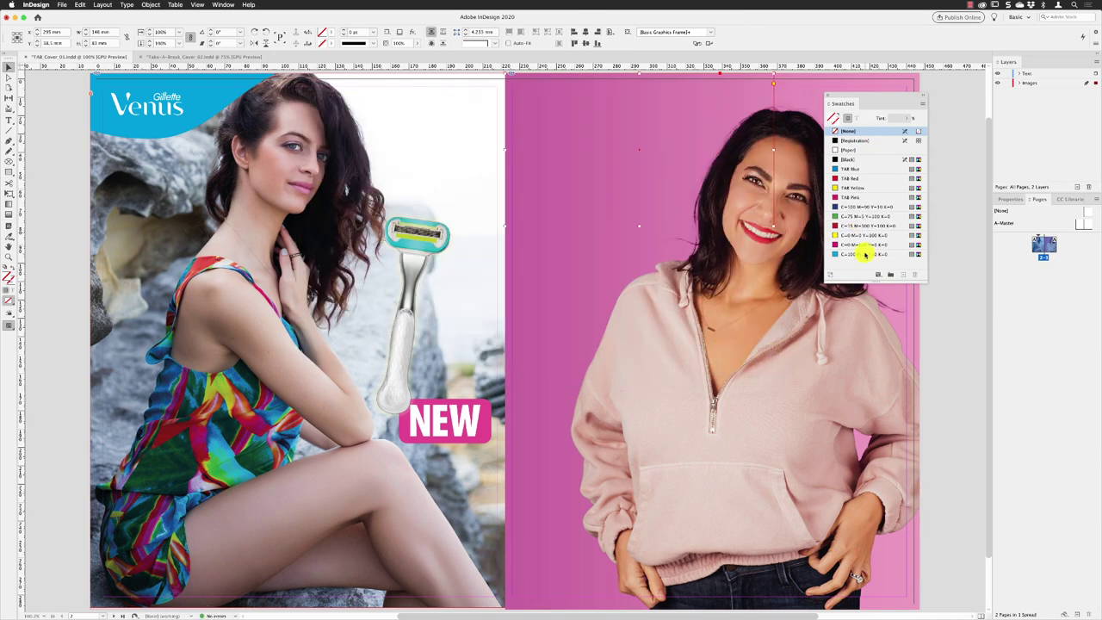
Fill the rectangular frame with the TAB Red swatch
drag(861, 280, 857, 299)
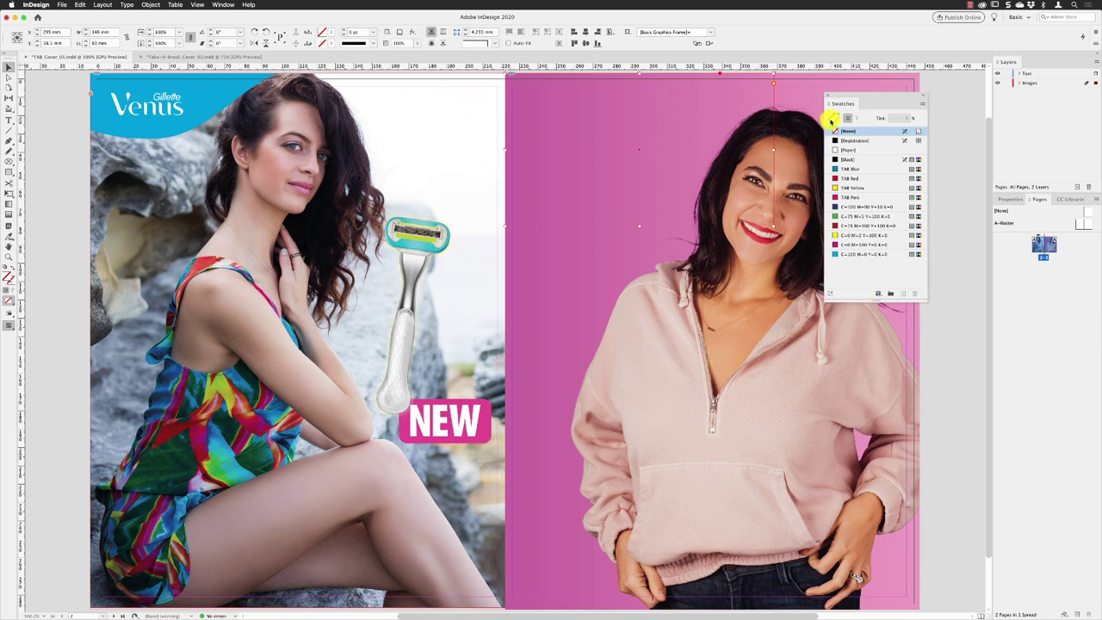
click(852, 178)
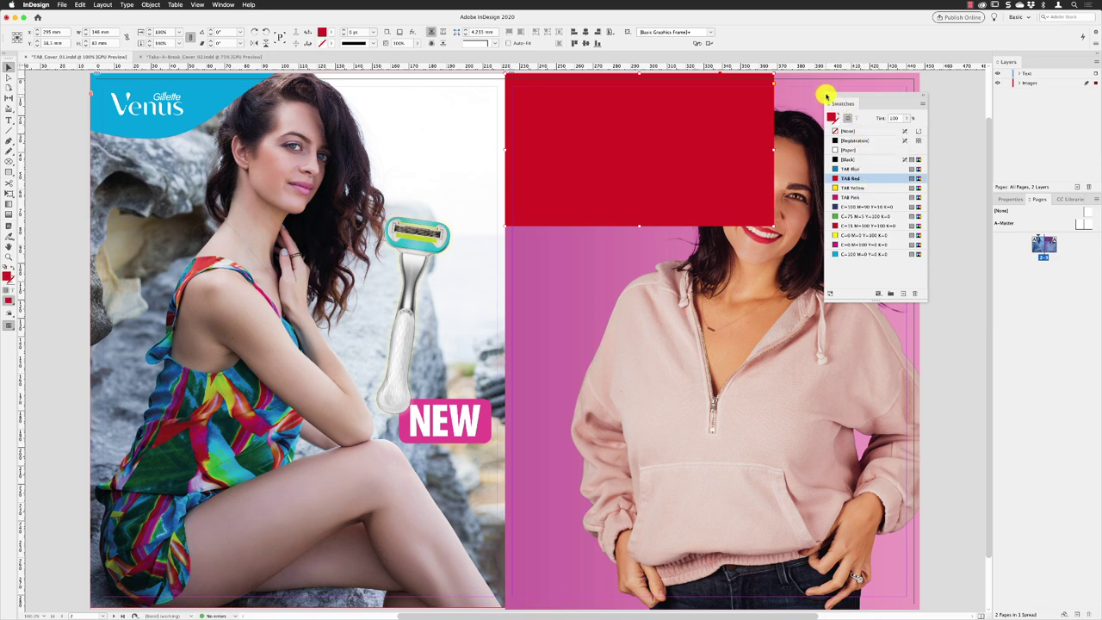
click(826, 94)
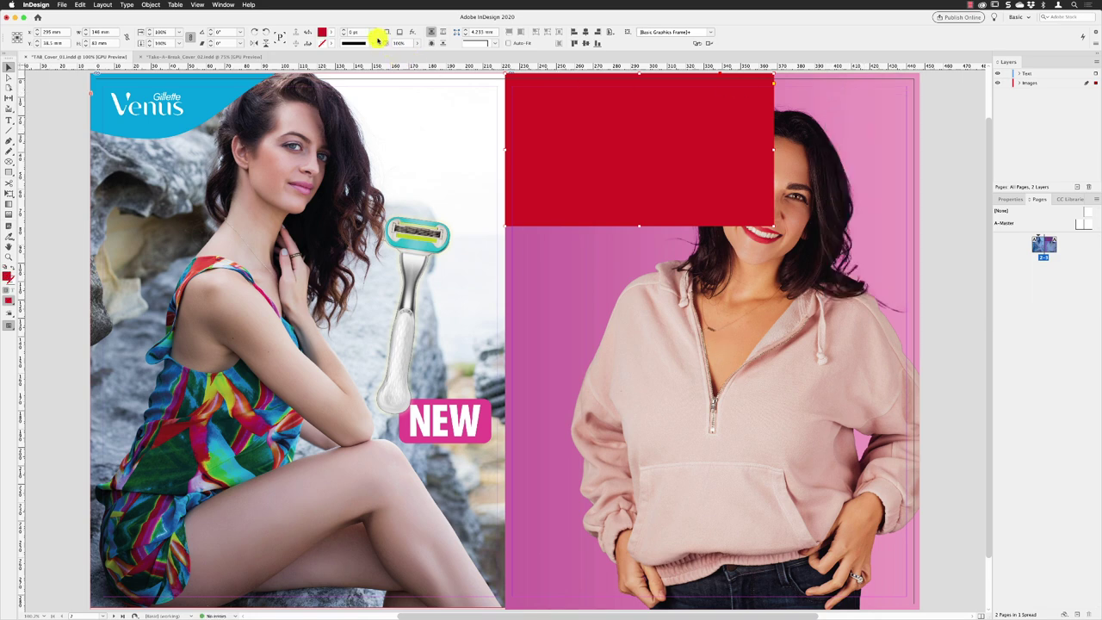
click(328, 31)
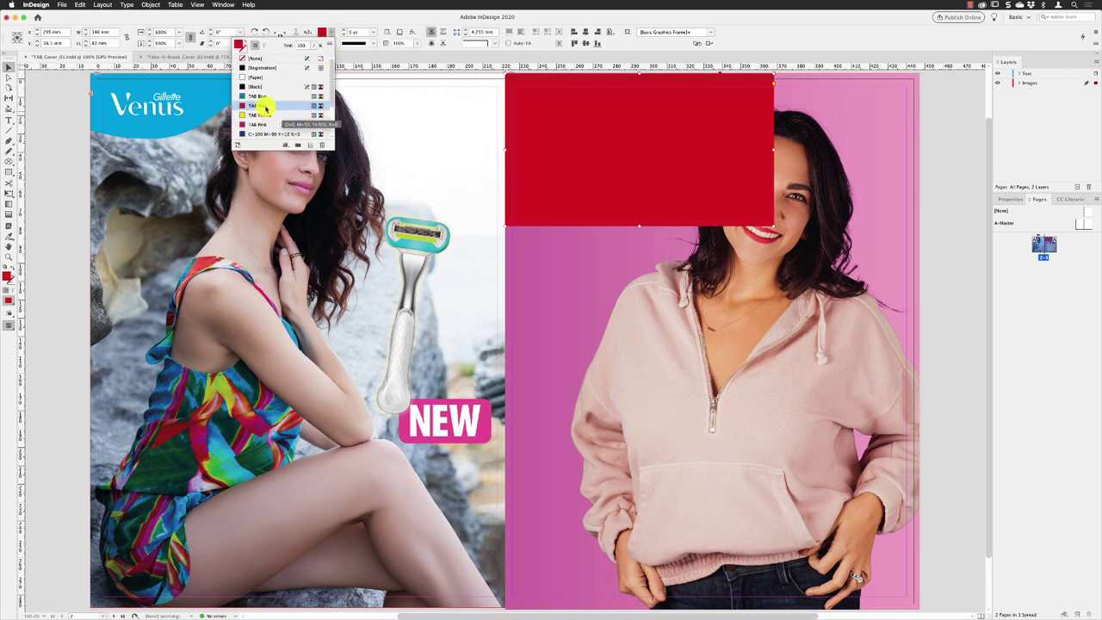
click(335, 16)
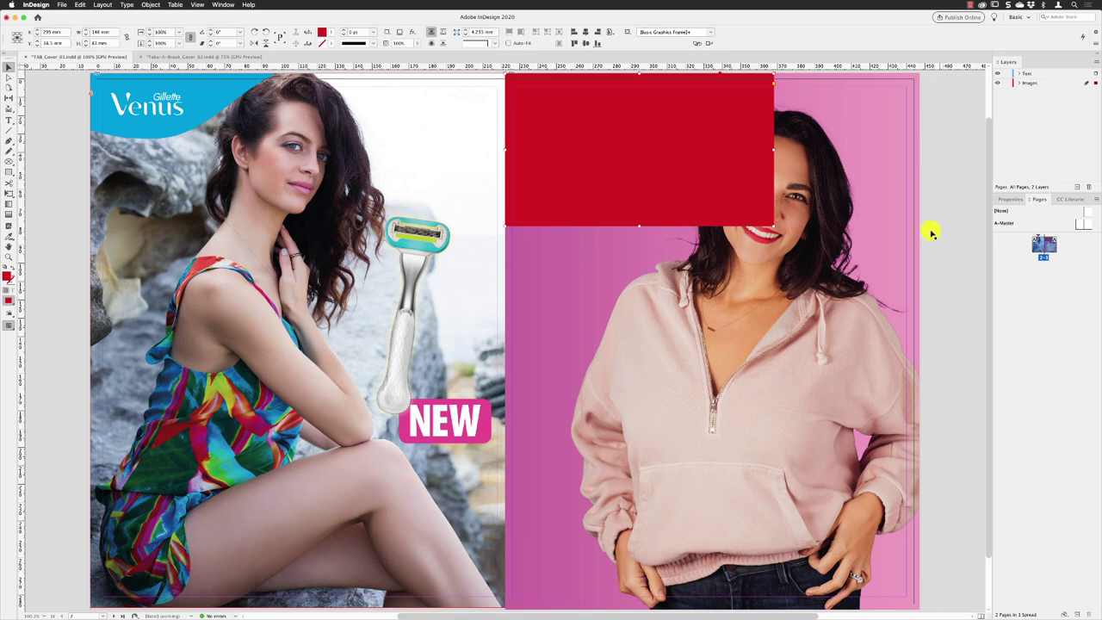
Copy the cover photo of the woman in the pink top and paste the copy in place above the red rectangle
click(838, 117)
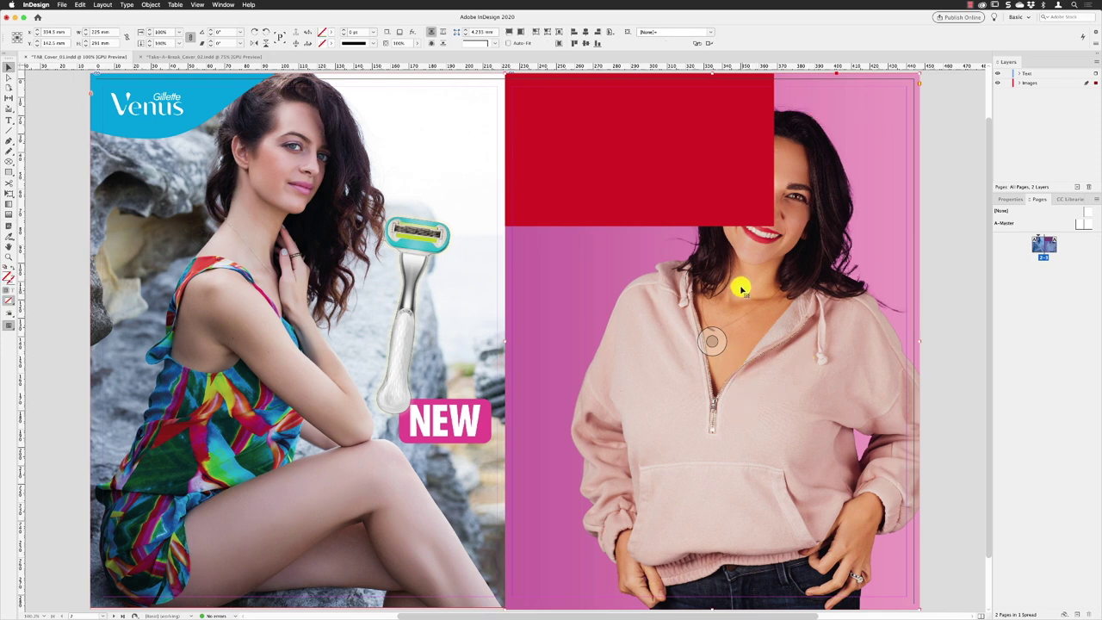
click(83, 4)
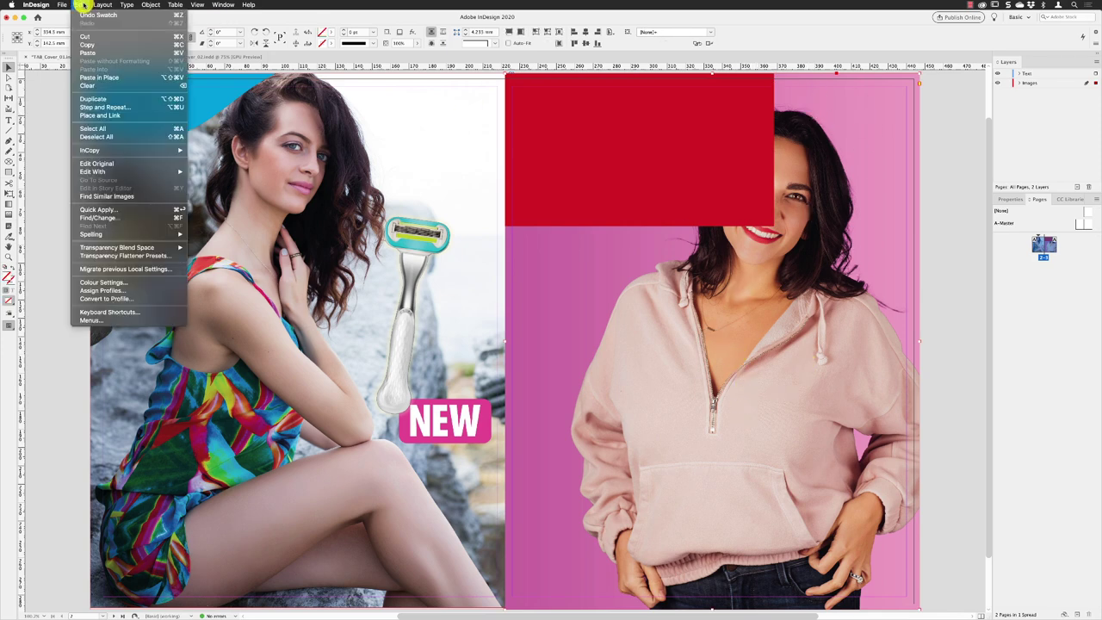
click(89, 44)
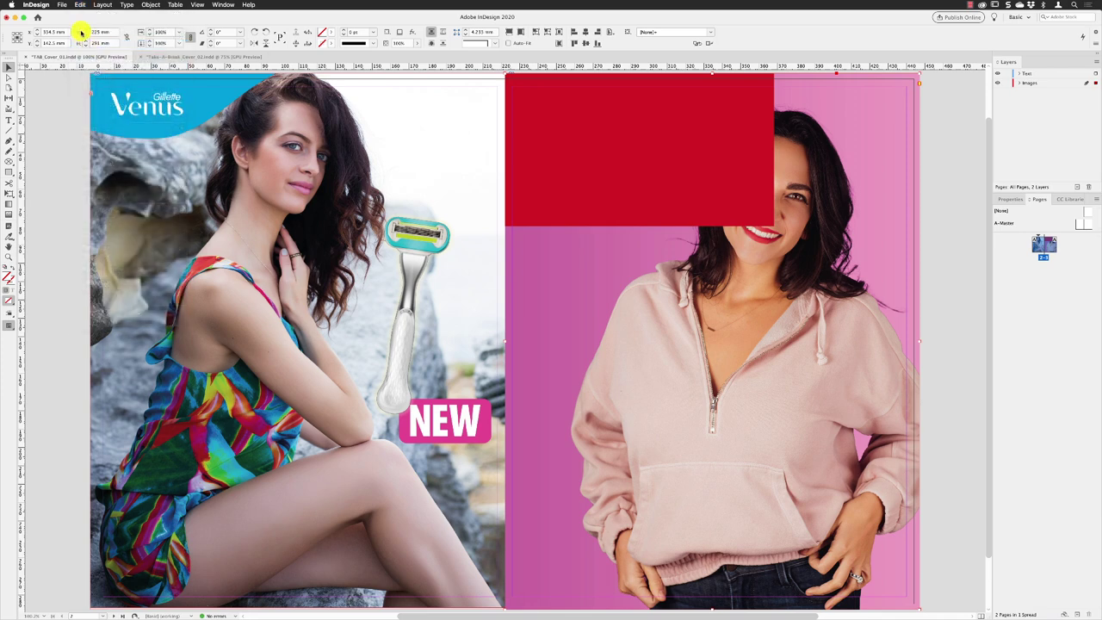
click(80, 4)
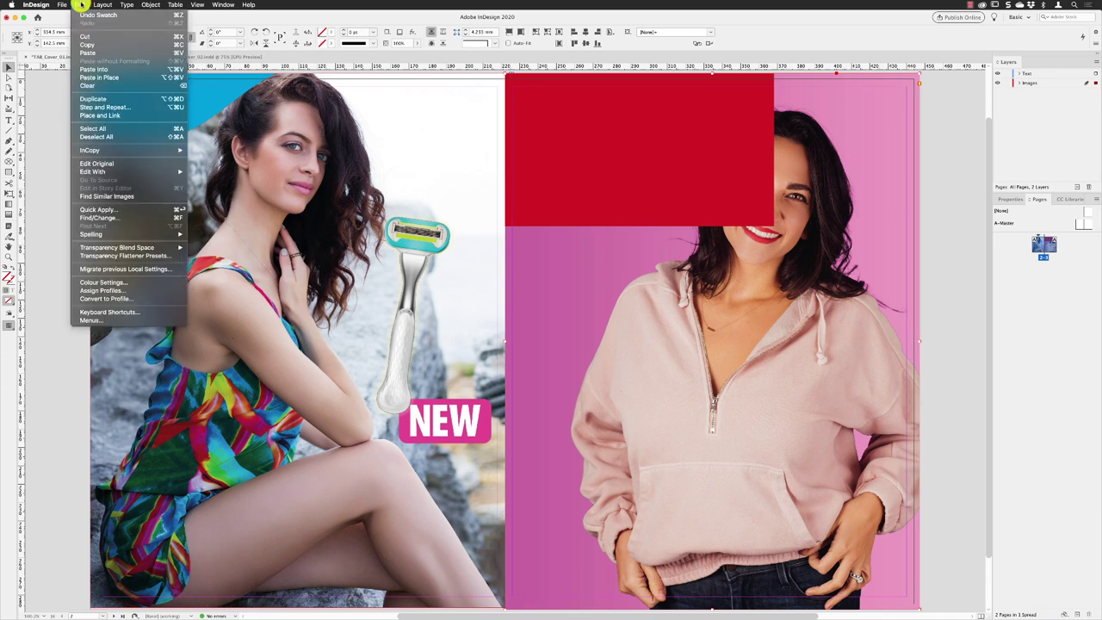
click(91, 69)
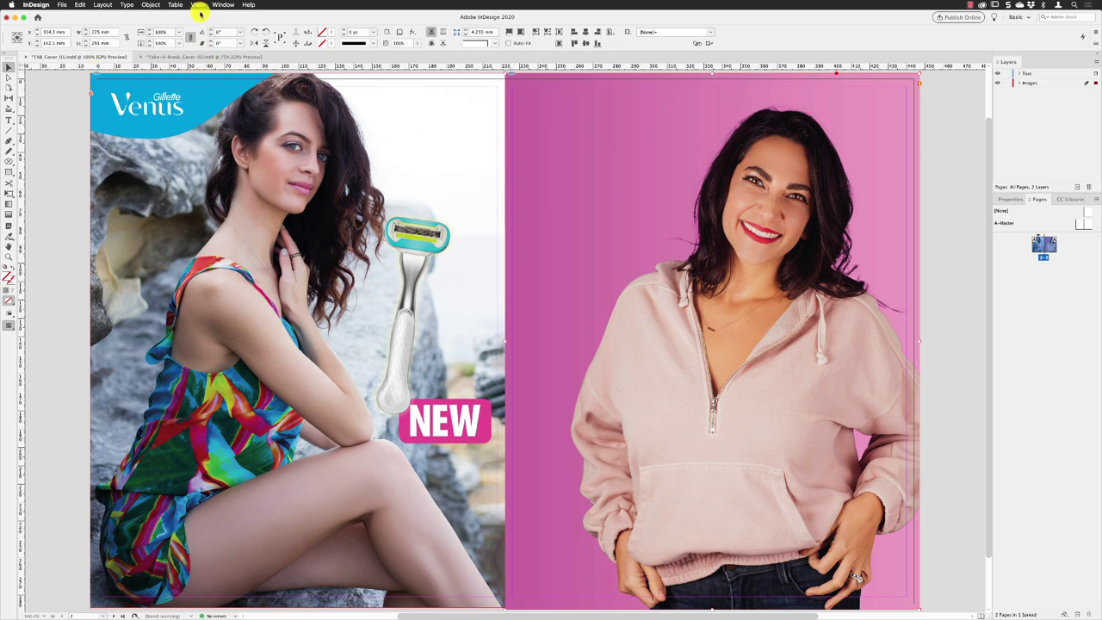
Set the pasted cover image's object layer options to show only the Lady layer, without the background layers
click(151, 5)
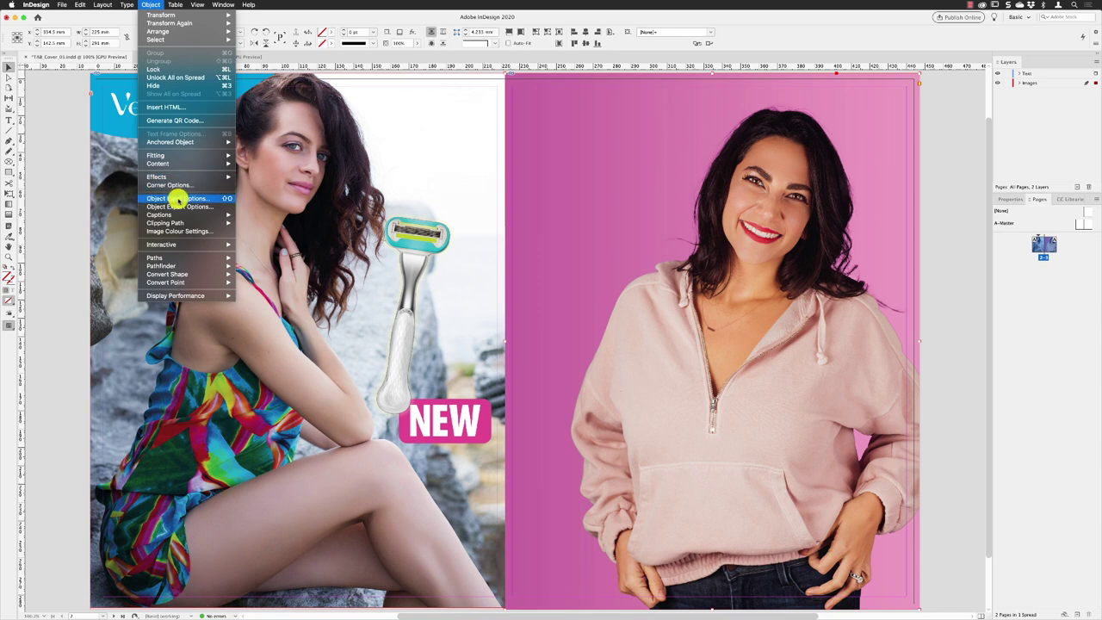
click(177, 198)
drag(540, 238, 354, 117)
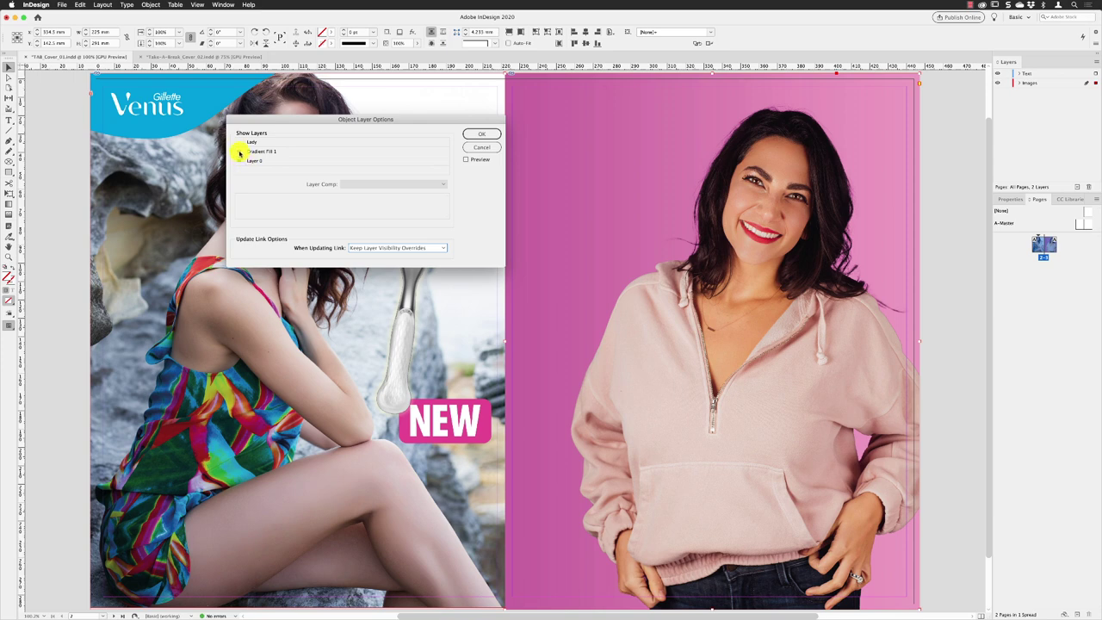
click(239, 142)
click(482, 136)
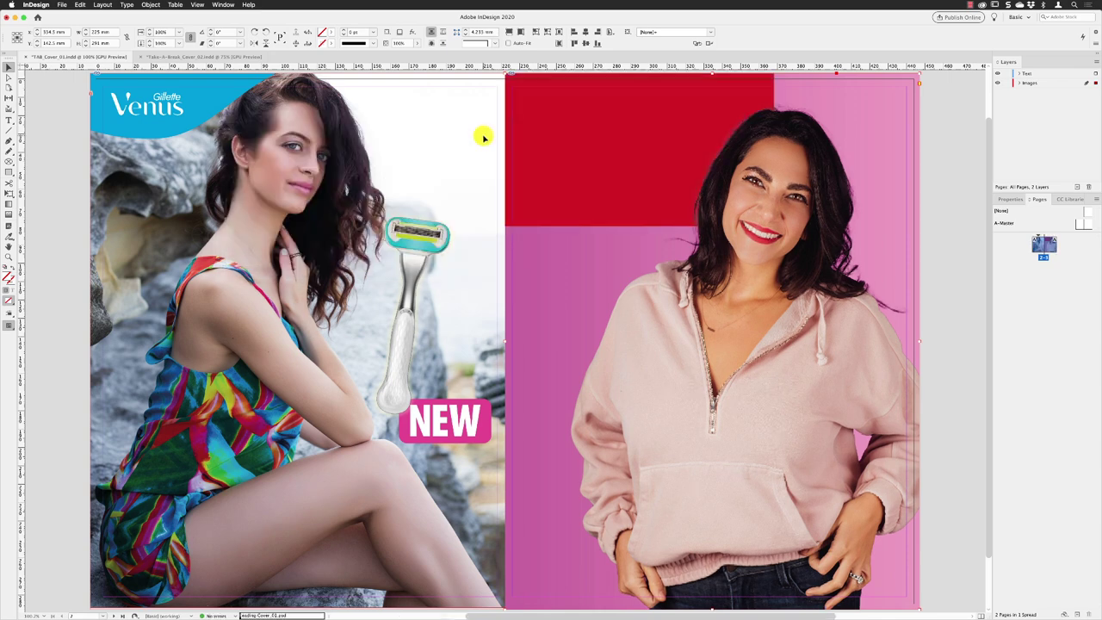
Expand the Images layer and lock the red rectangle and the cover images in it
scroll(919, 208, right, 2)
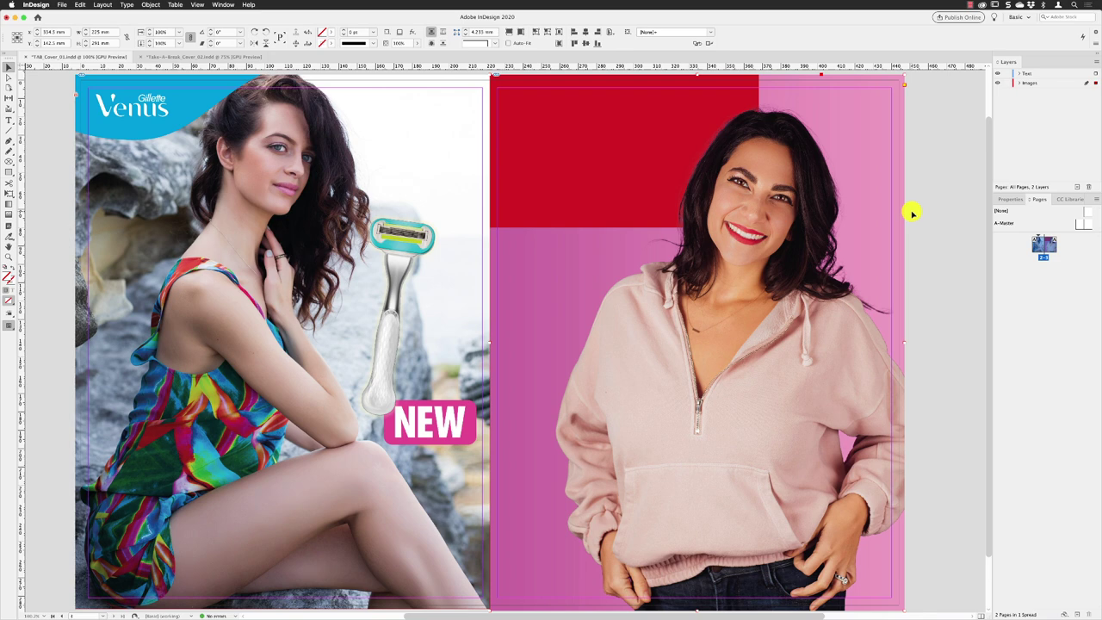
click(1020, 84)
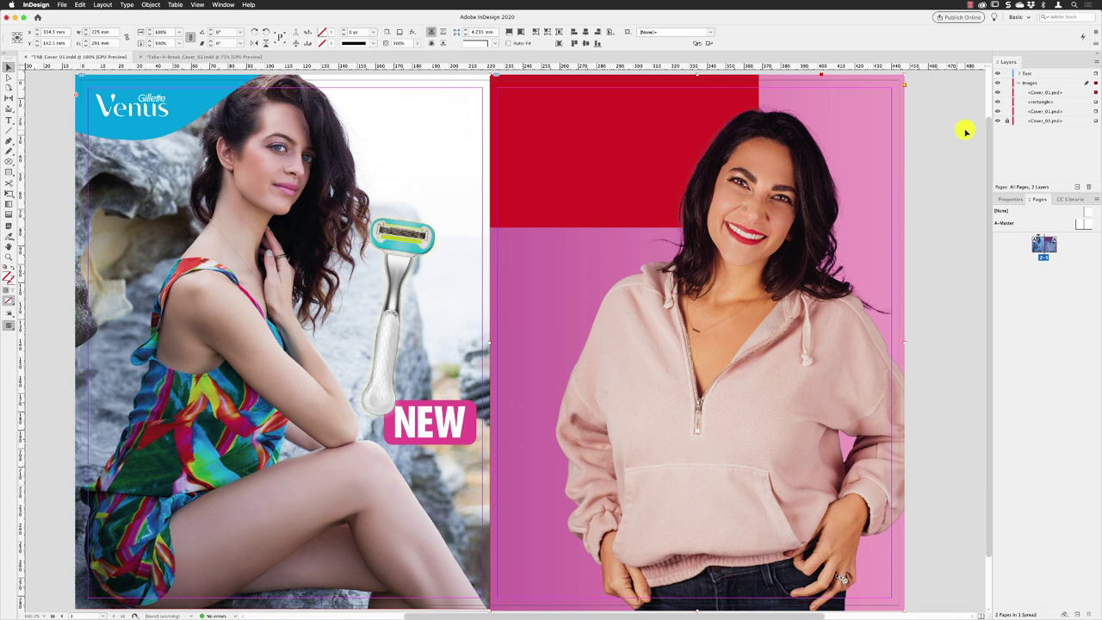
click(1013, 93)
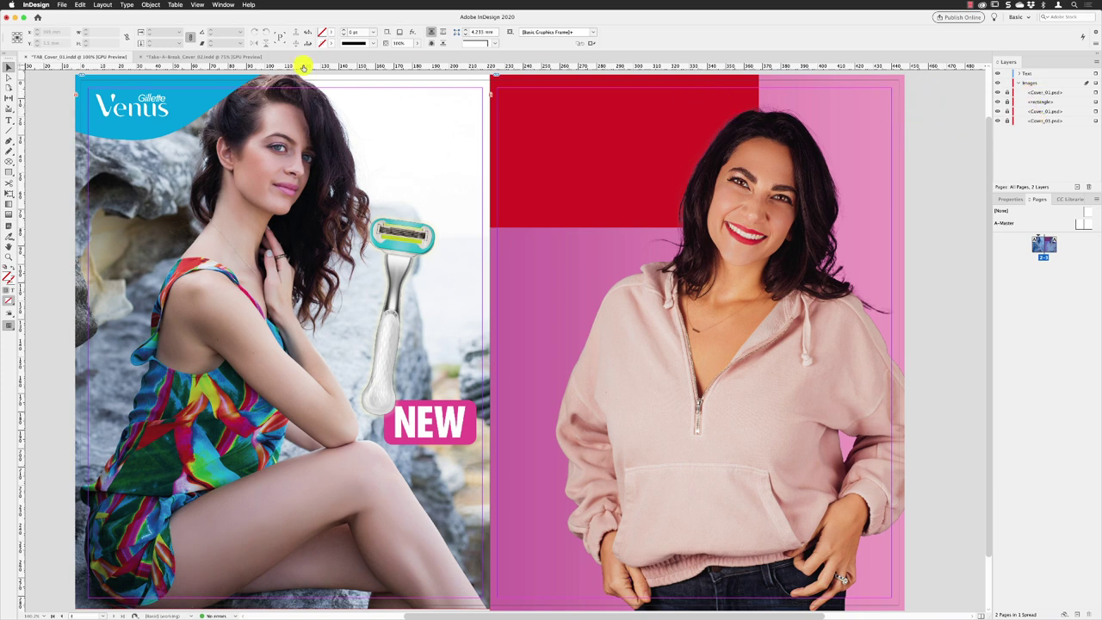
Load TAB_Logo.ai for placing with its import options set to crop to Art with a transparent background
click(62, 5)
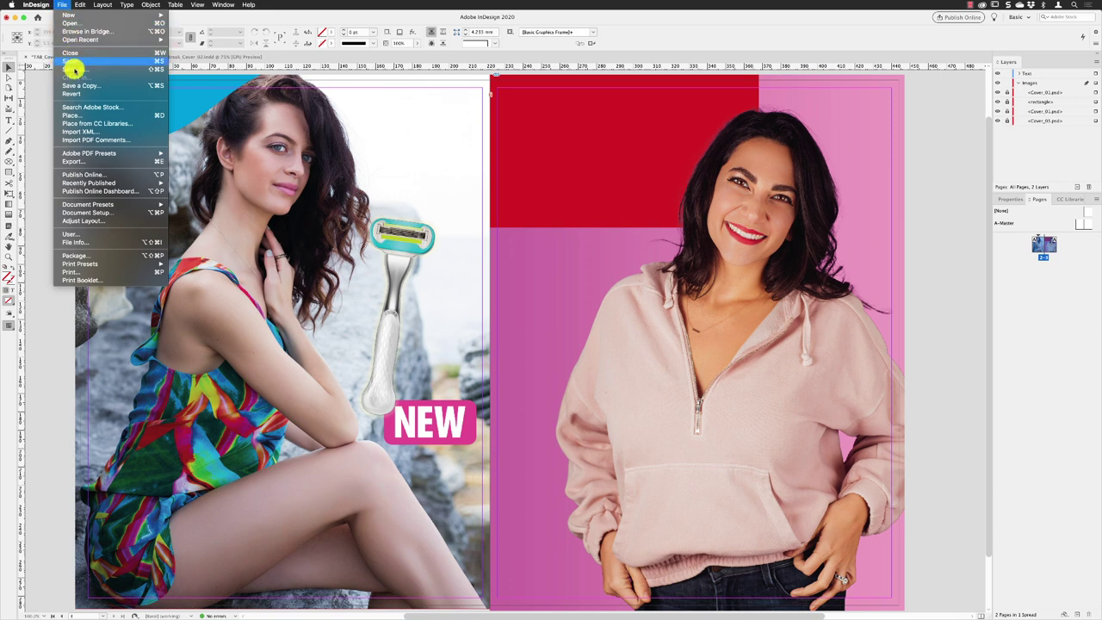
click(415, 195)
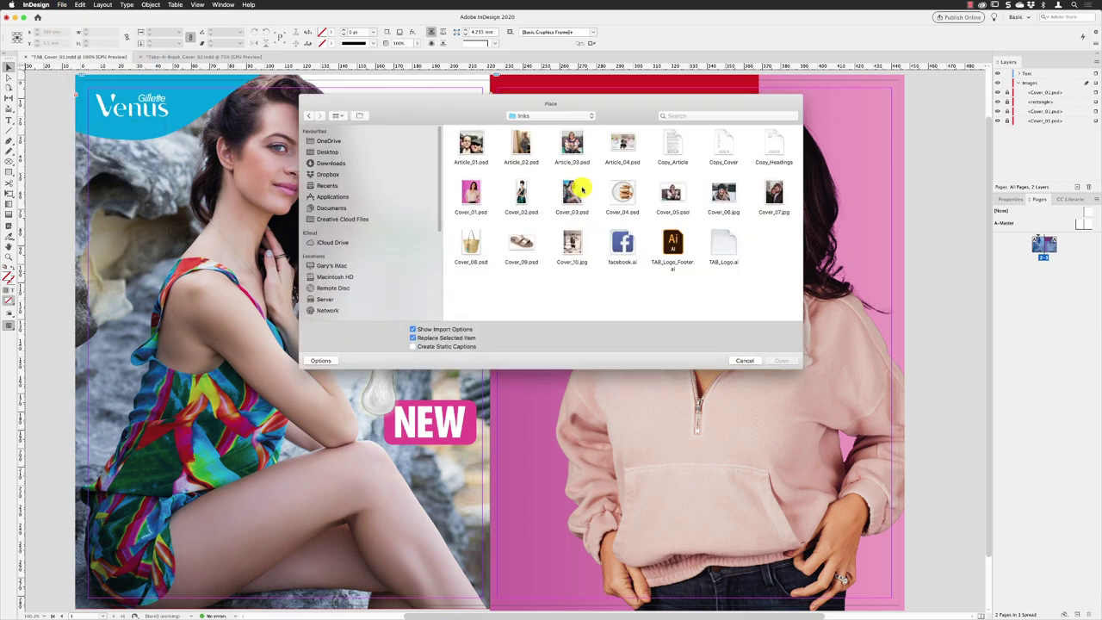
click(733, 237)
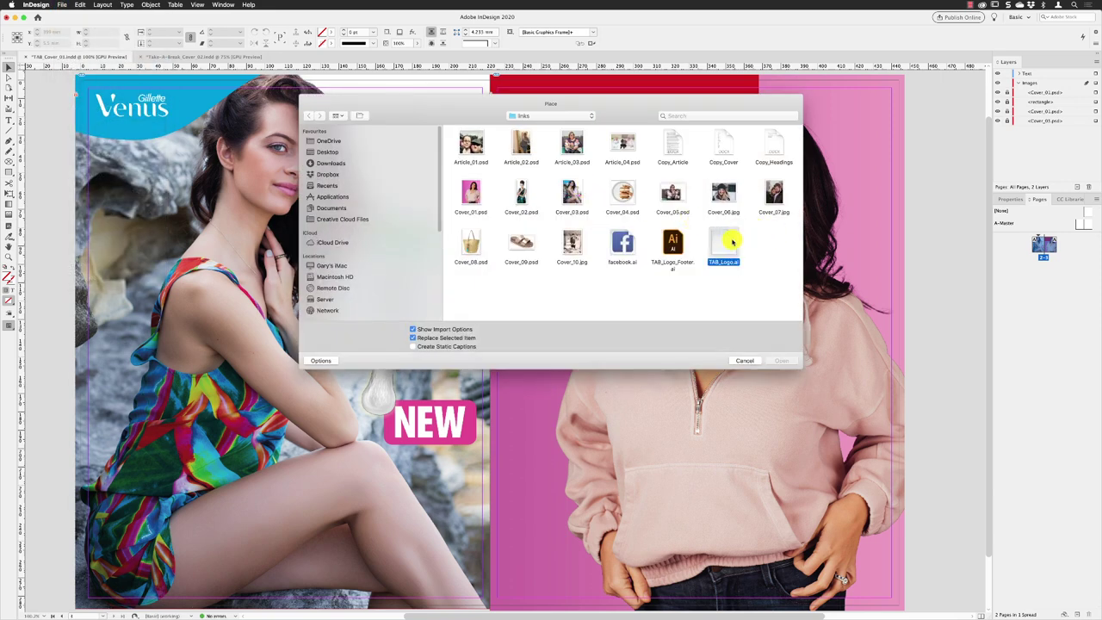
click(778, 362)
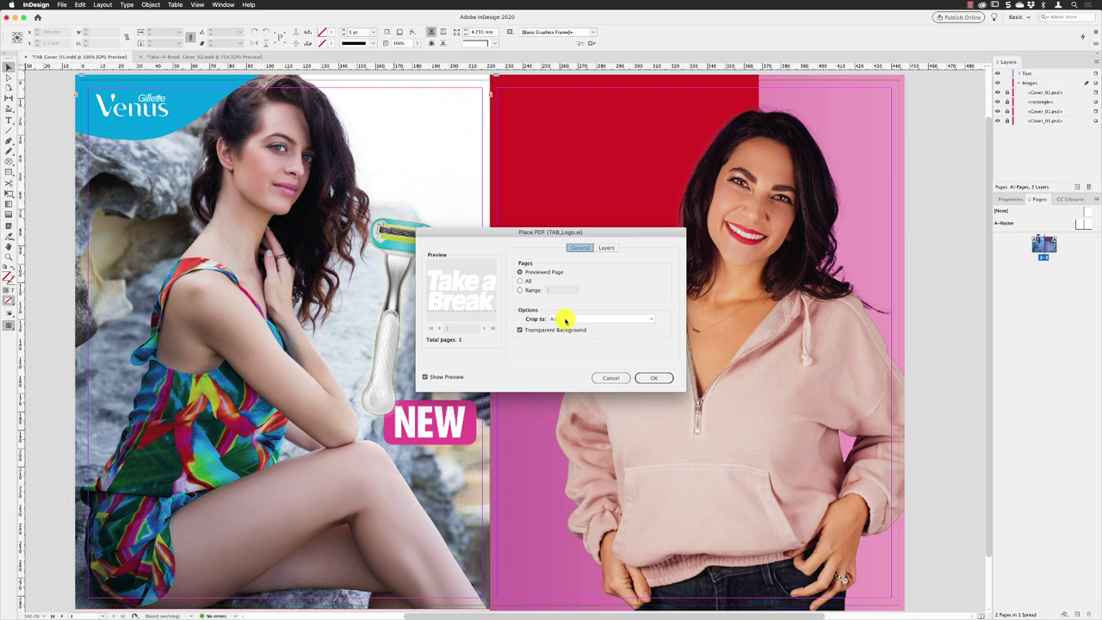
click(568, 319)
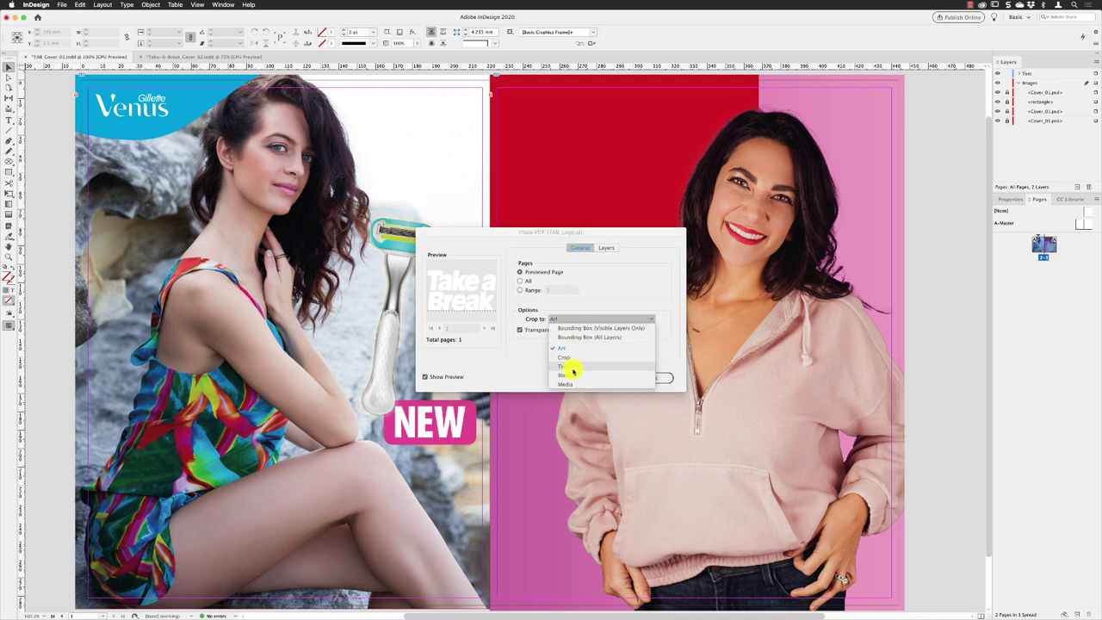
click(514, 348)
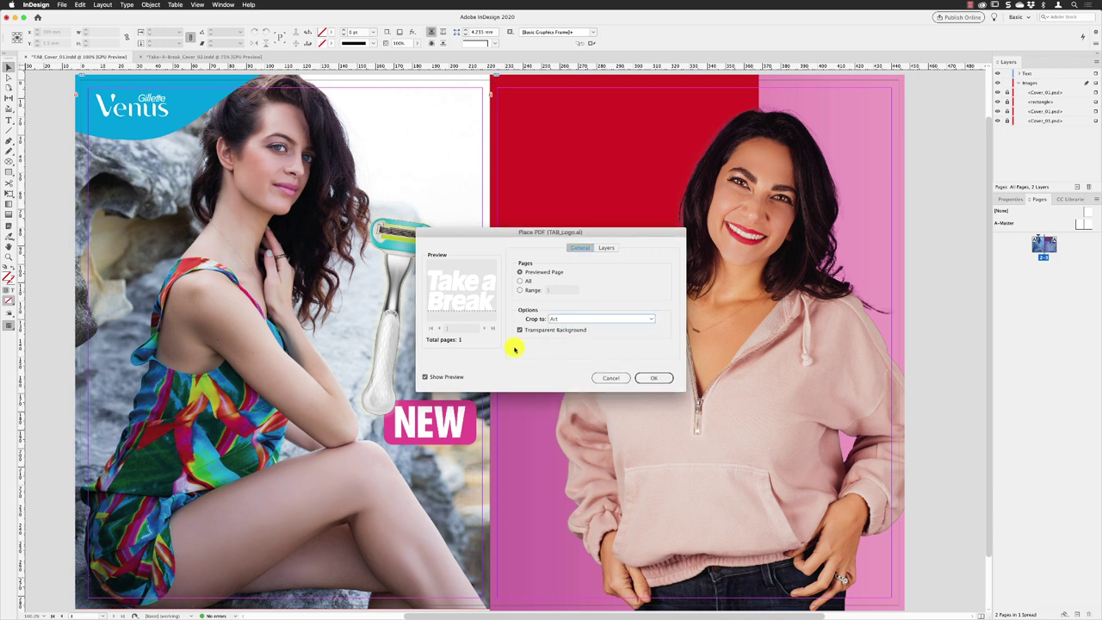
click(652, 376)
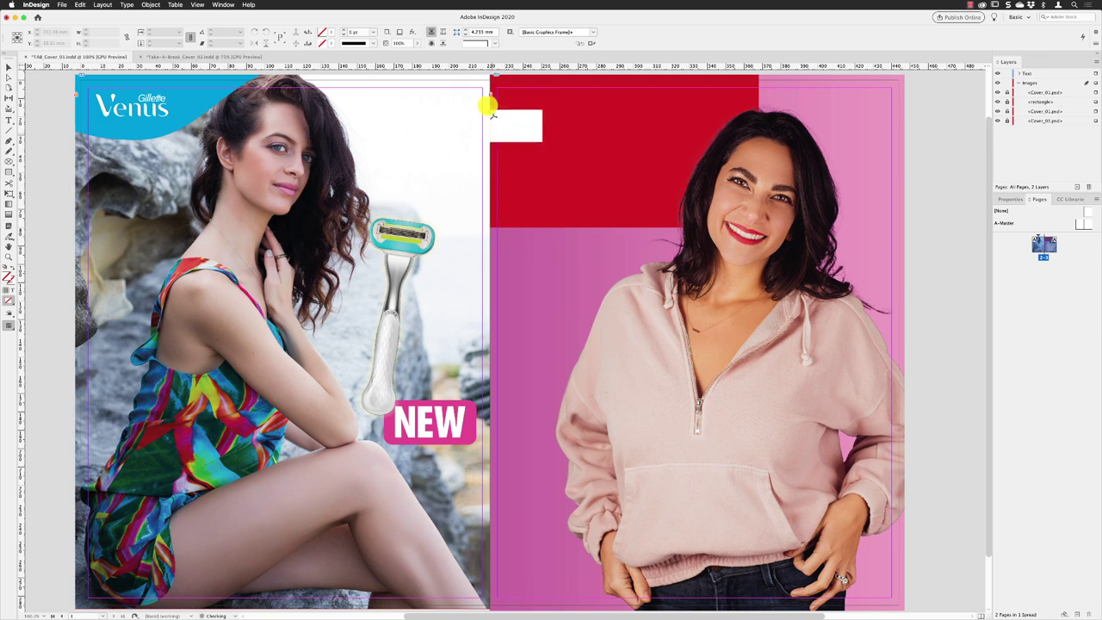
Try placing the logo at its full original size from the front cover's upper-left margin corner, and undo the placement
click(504, 91)
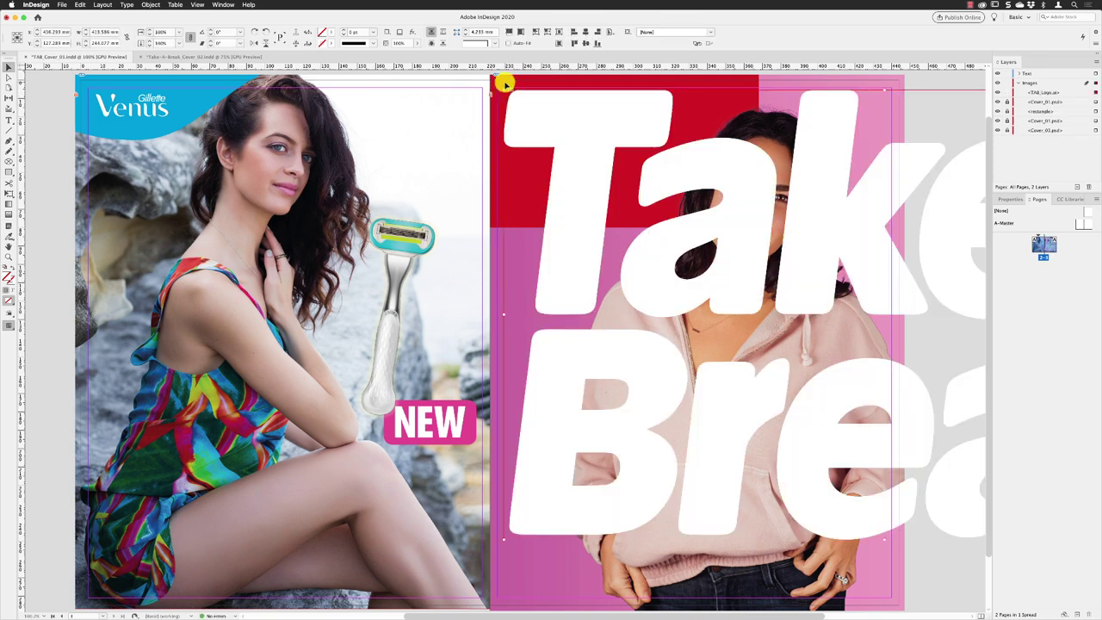
click(80, 5)
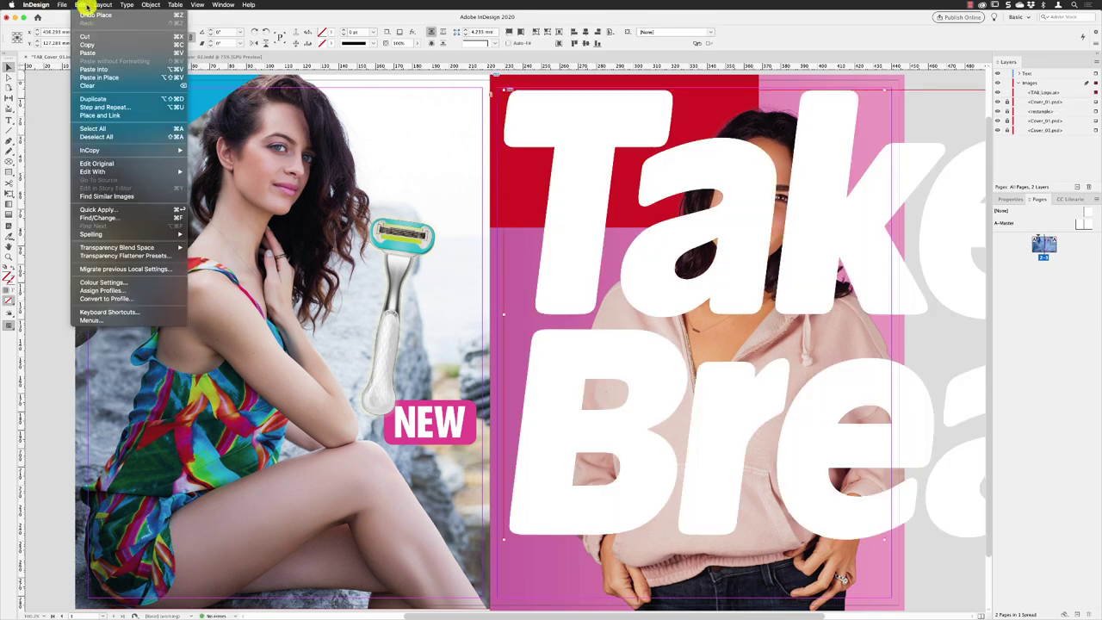
key(super+z)
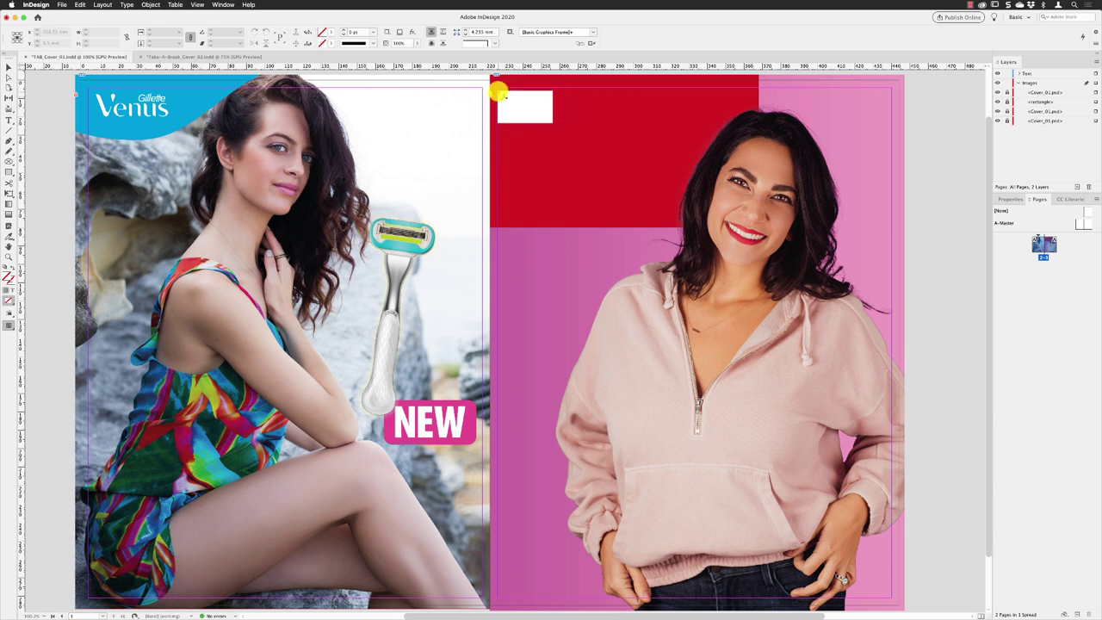
Place the logo about 103 mm wide on the red block, nudge it down to a Y position of about 41 mm, and deselect it
drag(498, 89, 690, 204)
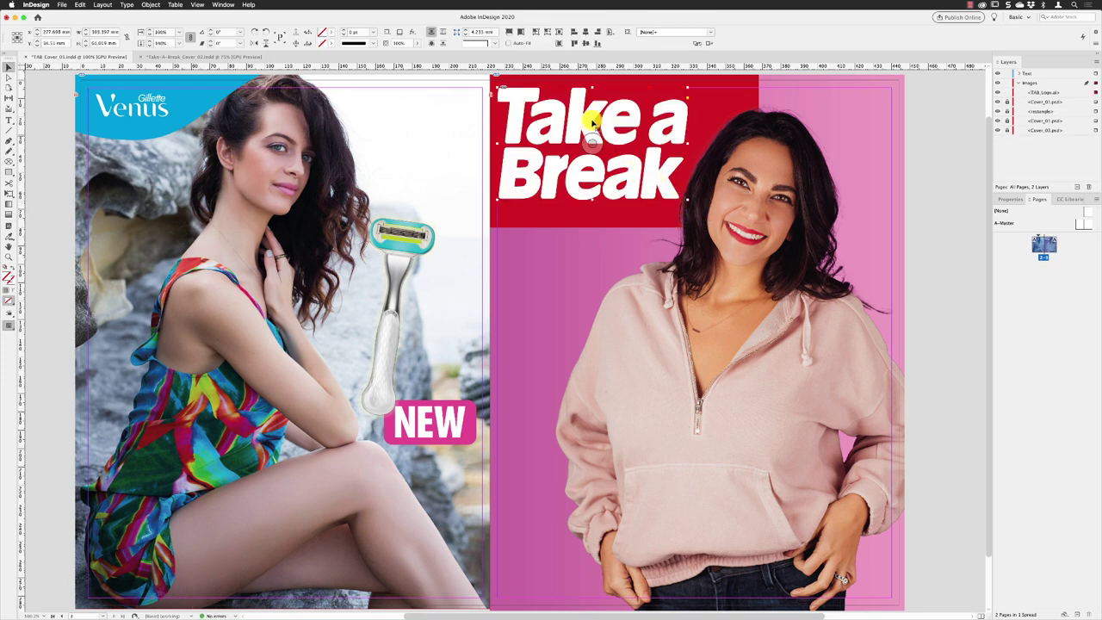
key(Down)
key(Down)
key(Down)
key(Down)
key(Down)
key(Down)
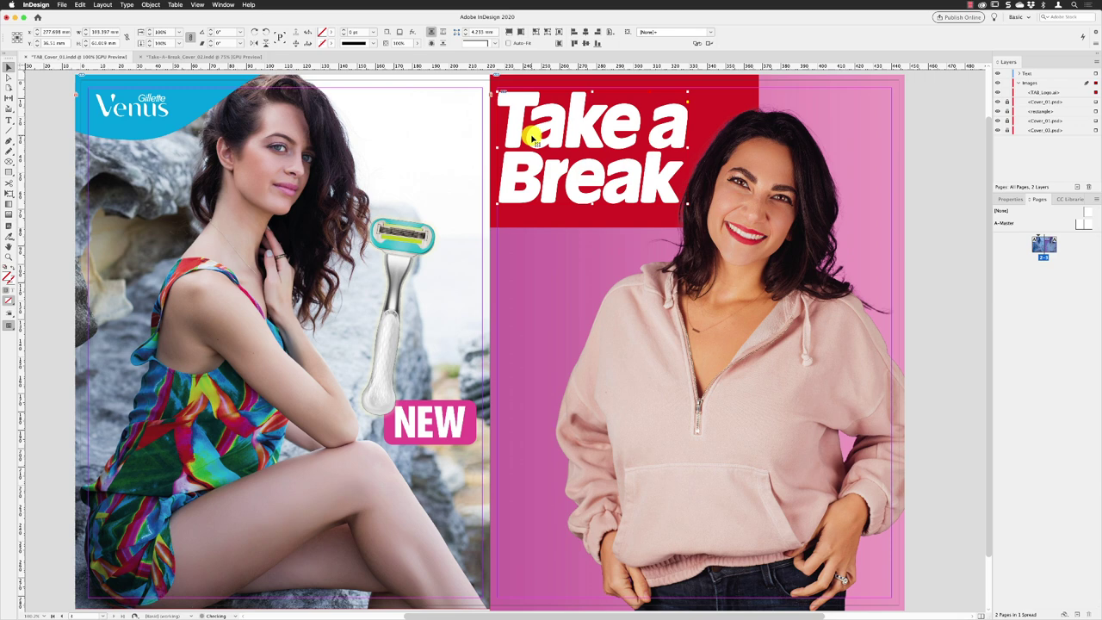
key(Down)
key(Down)
key(Down)
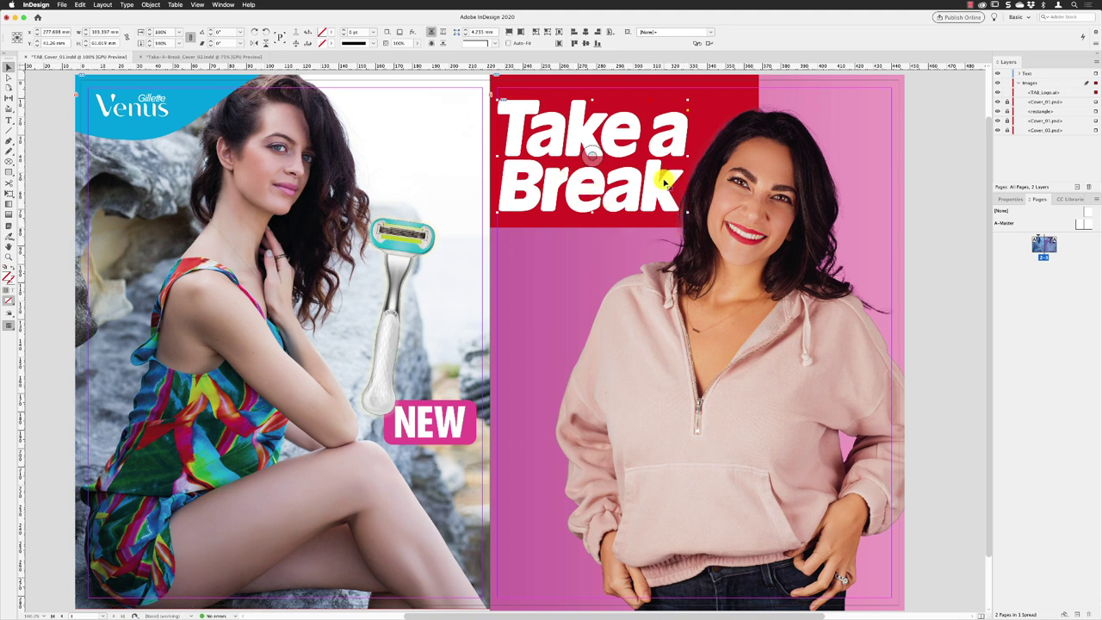
click(952, 144)
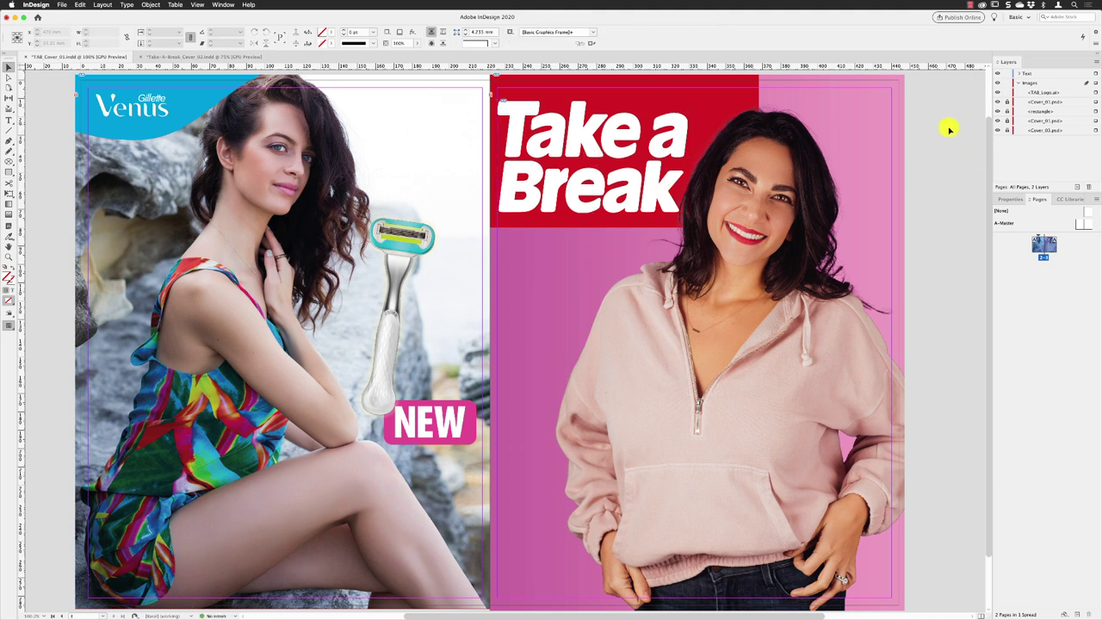